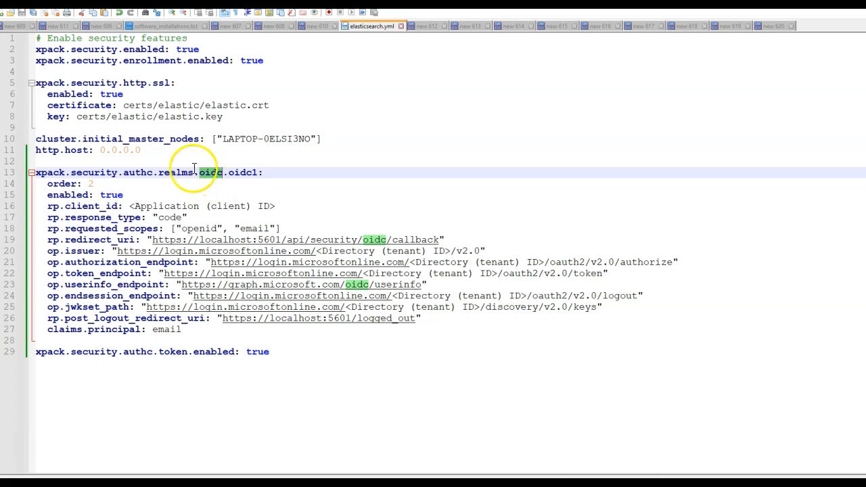
Step: Review the oidc1 realm's order, enabled flag and rp settings in elasticsearch.yml
double_click(176, 172)
double_click(61, 184)
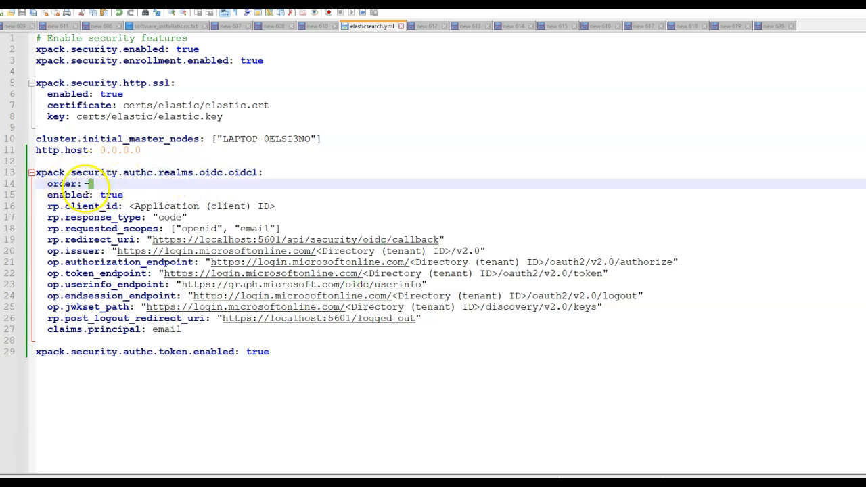
double_click(71, 195)
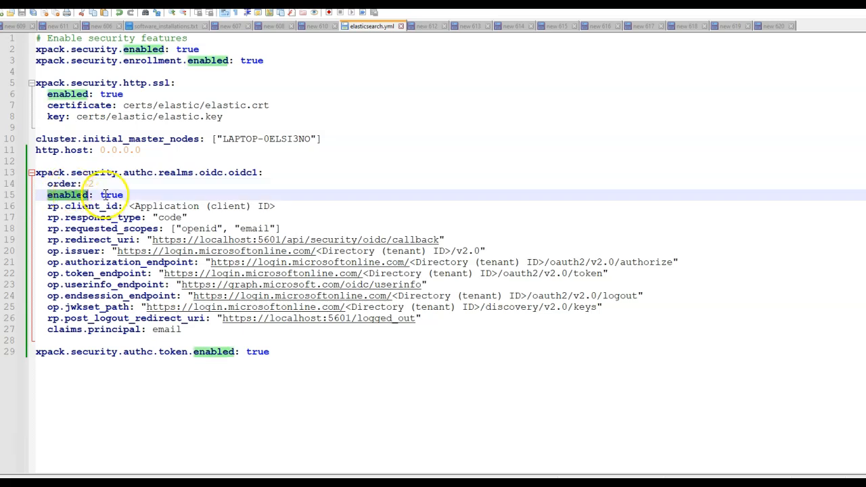
double_click(214, 173)
double_click(112, 195)
left_click(54, 217)
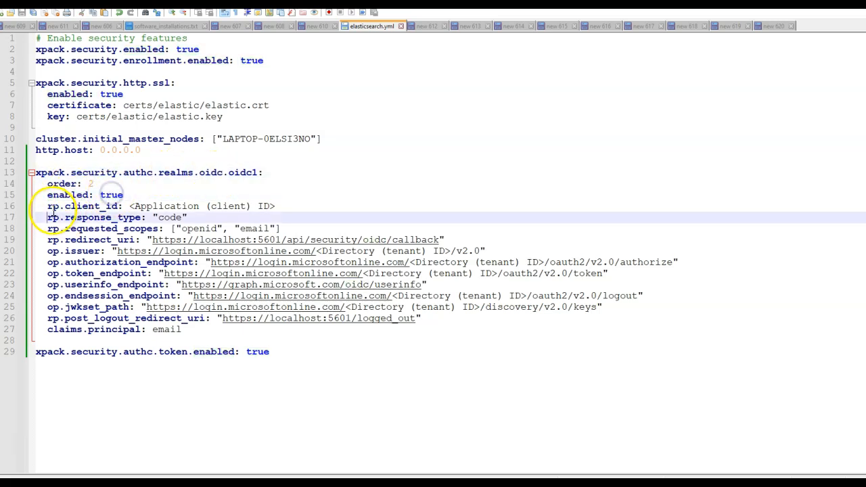
left_click(54, 208)
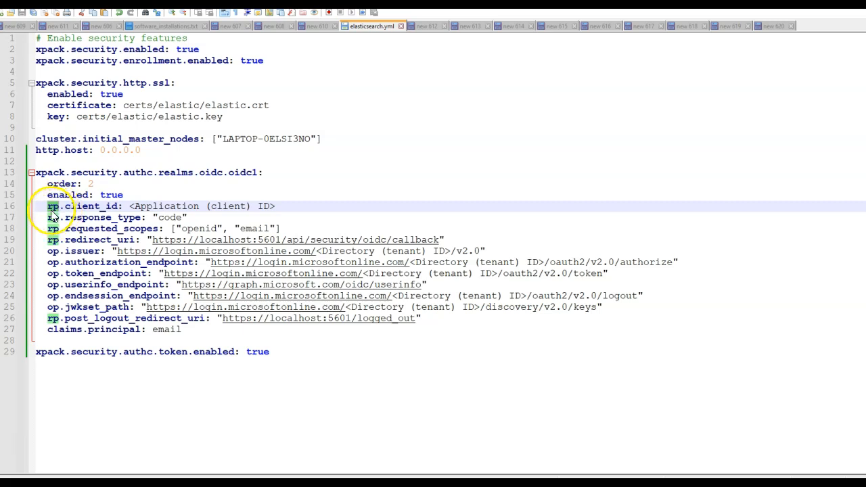
key("ctrl+End")
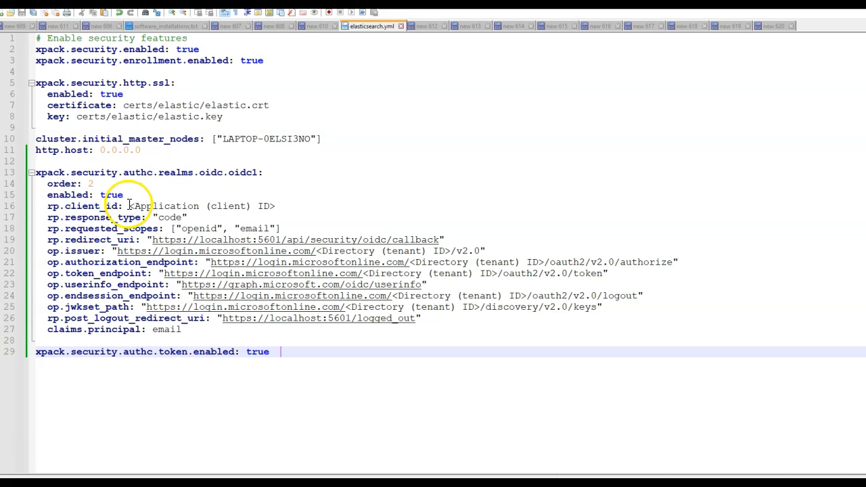
Step: Replace the rp.client_id placeholder in elasticsearch.yml with the application (client) ID copied from the new 620 notes
left_click_drag(129, 205, 262, 210)
left_click(771, 26)
triple_click(123, 39)
key("ctrl+c")
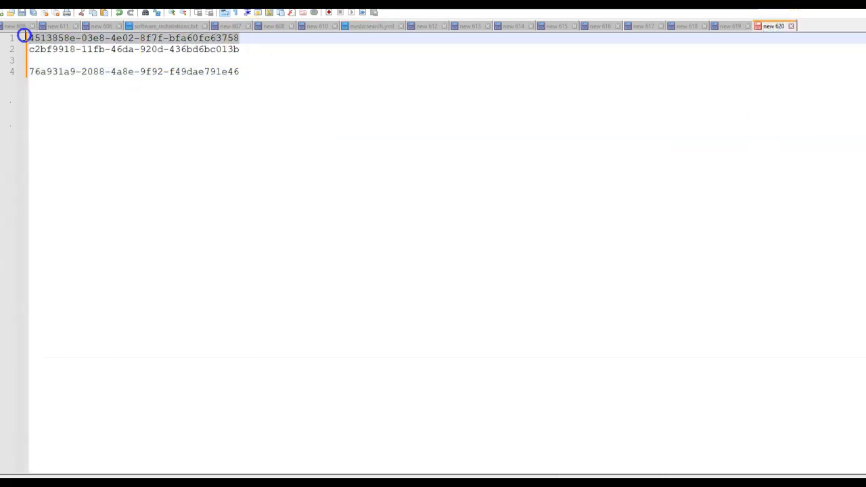
left_click(369, 26)
key("ctrl+v")
Step: Examine the response type and requested scopes in the browser guide, and the redirect URI in elasticsearch.yml
key("alt+Tab")
double_click(229, 228)
double_click(280, 227)
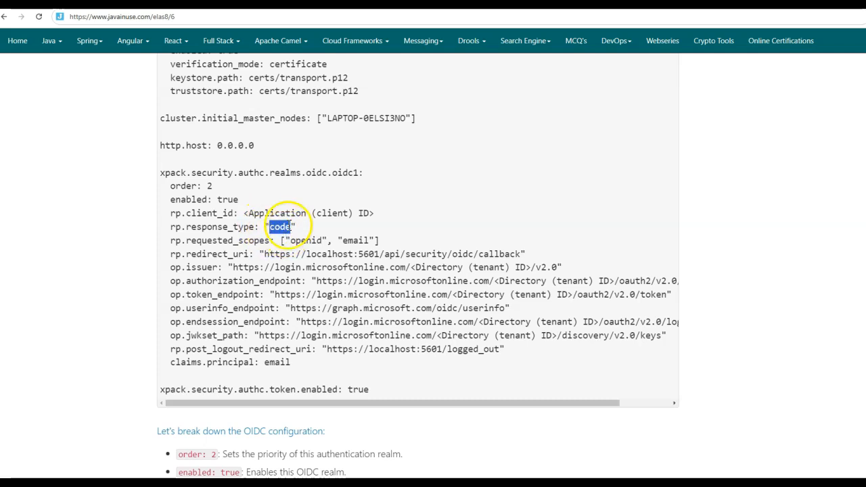
left_click(215, 240)
double_click(215, 240)
double_click(306, 240)
double_click(352, 240)
key("alt+Tab")
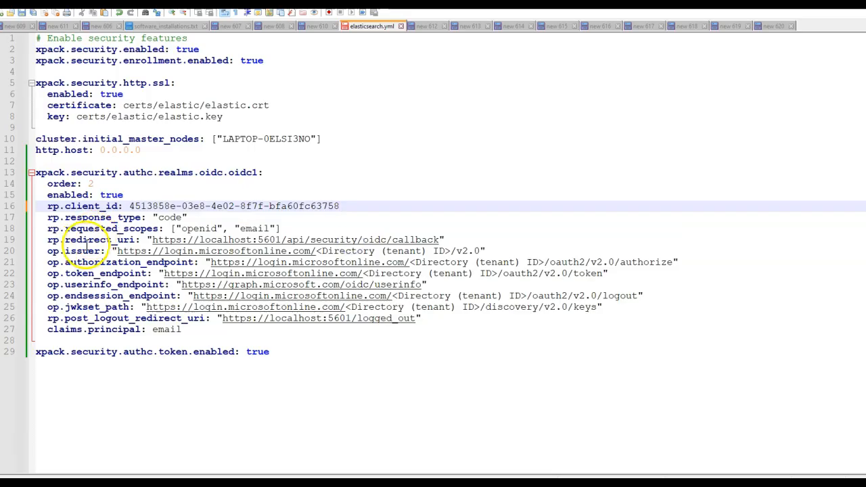
double_click(101, 240)
left_click_drag(152, 241, 408, 240)
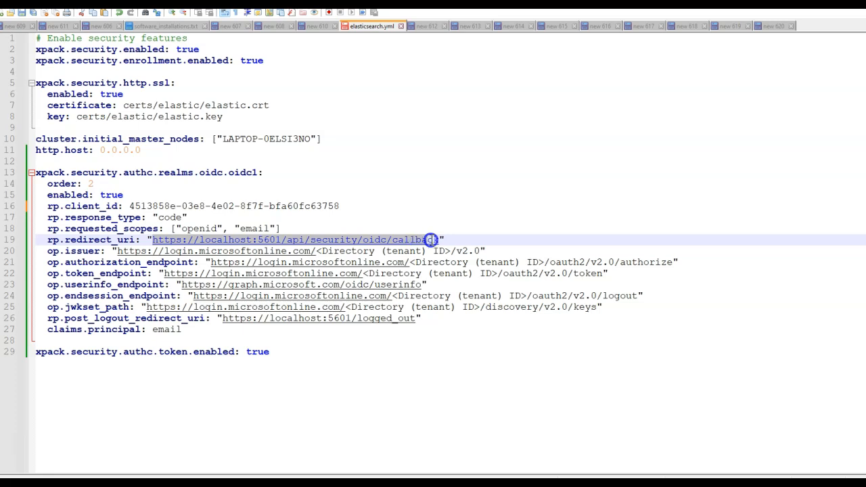
Step: Replace the tenant ID placeholder in the op.issuer URL with the directory (tenant) ID copied from the new 620 notes
double_click(54, 251)
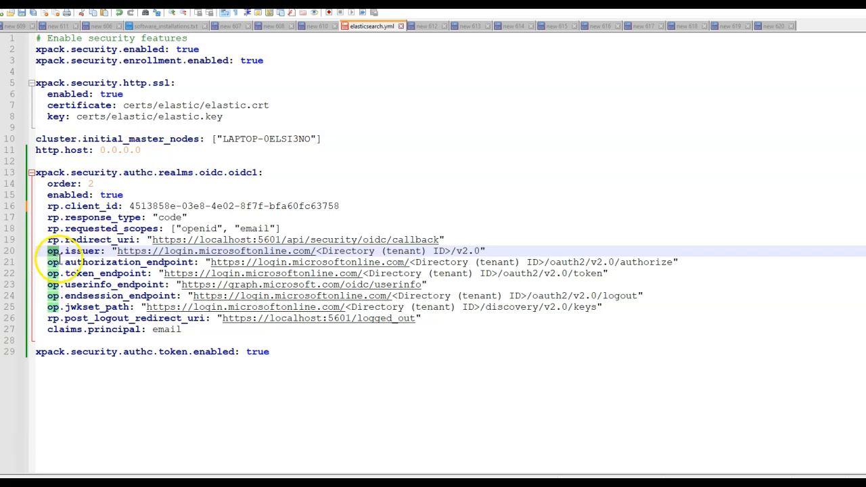
double_click(86, 253)
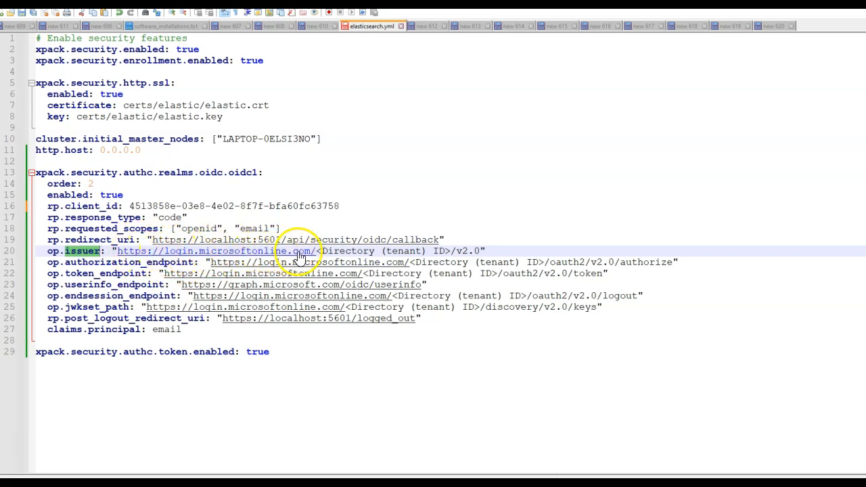
left_click(326, 251)
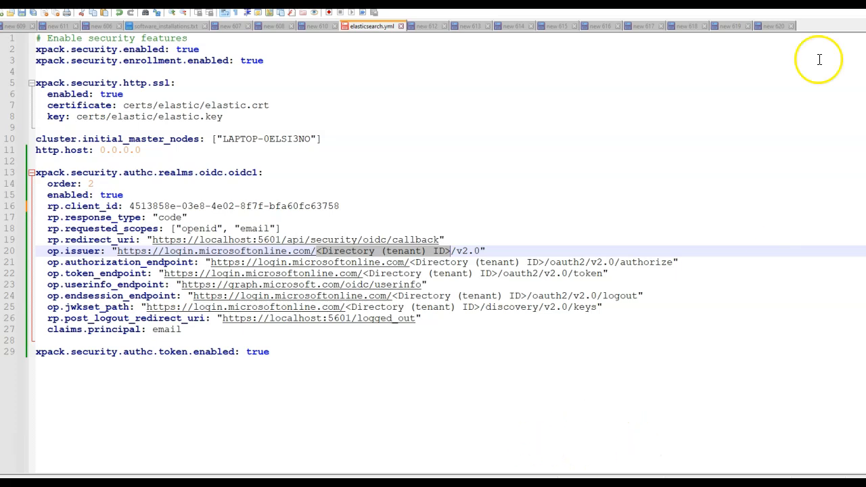
left_click(768, 25)
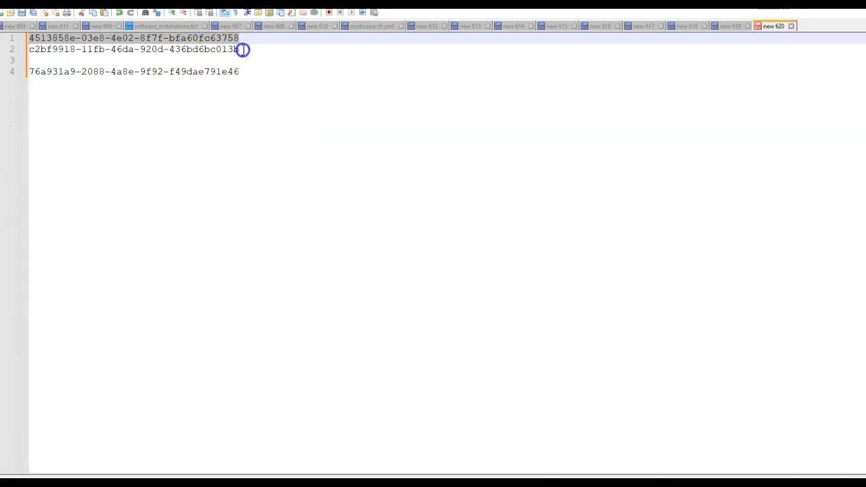
left_click_drag(241, 49, 24, 49)
key("ctrl+c")
left_click(369, 26)
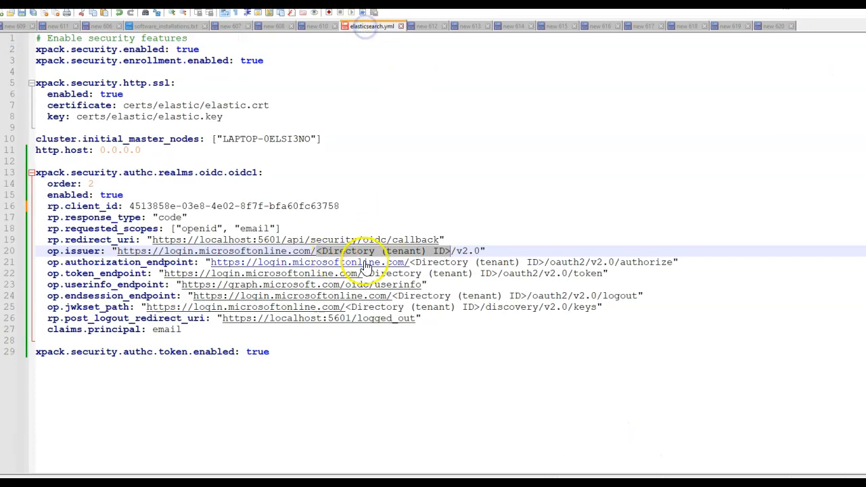
key("ctrl+v")
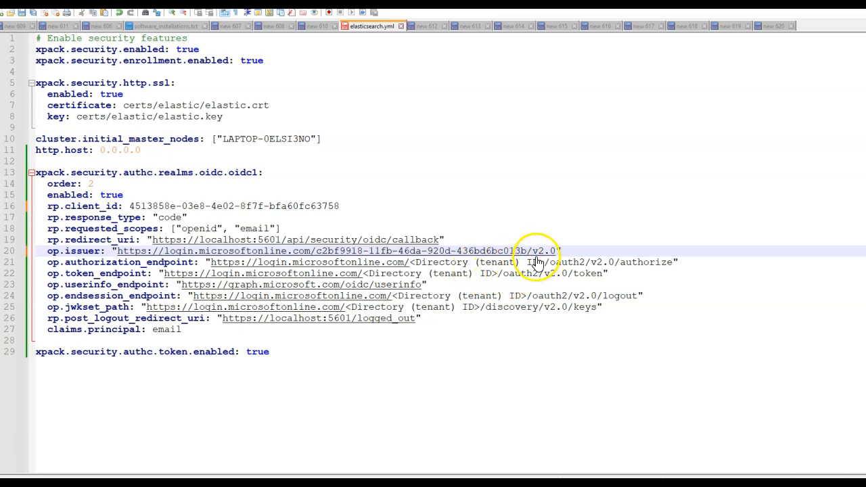
Step: Fill in the directory (tenant) ID in the op.authorization_endpoint and op.token_endpoint URLs
left_click(92, 264)
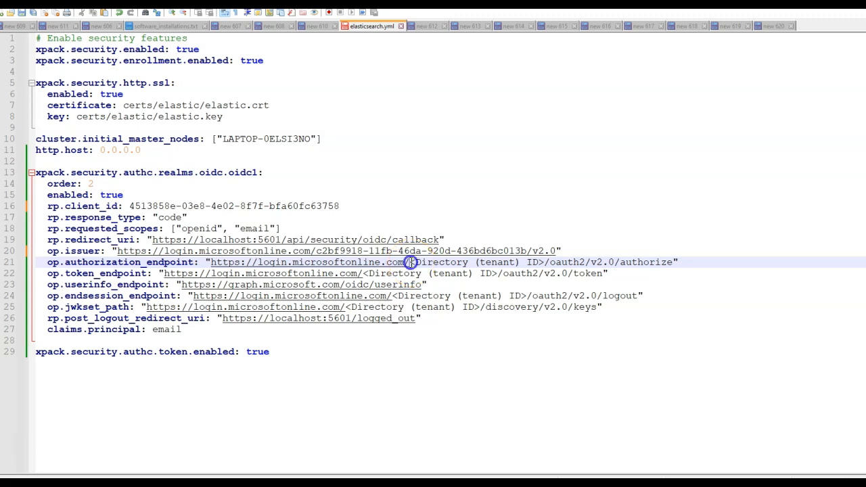
left_click_drag(411, 263, 505, 263)
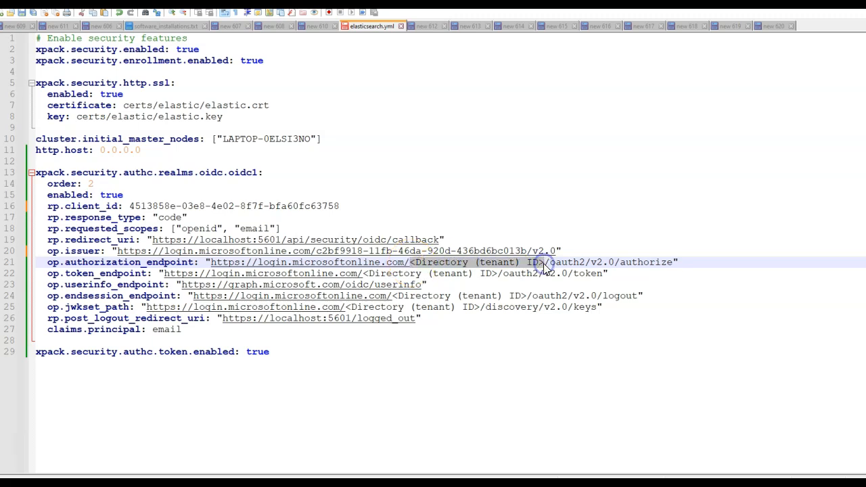
key("ctrl+v")
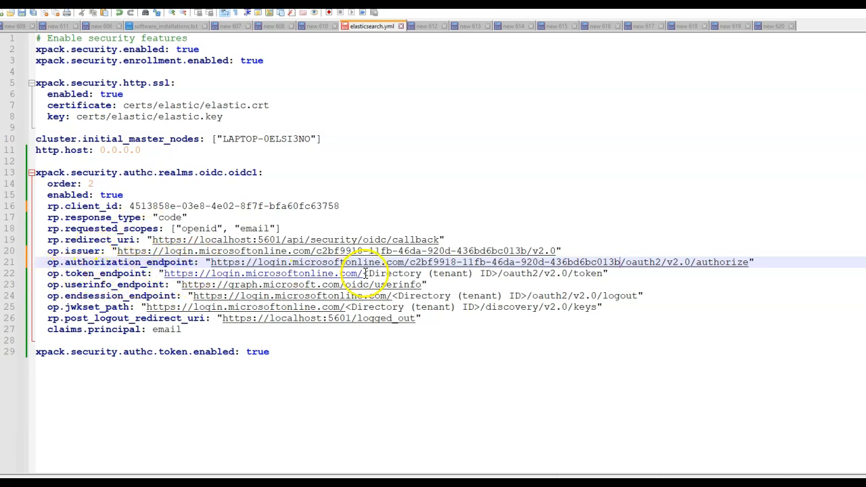
left_click_drag(364, 273, 486, 274)
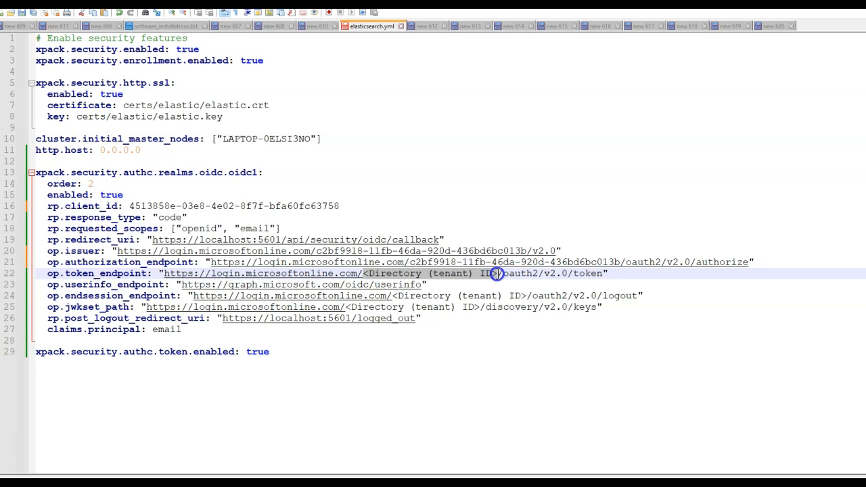
key("ctrl+v")
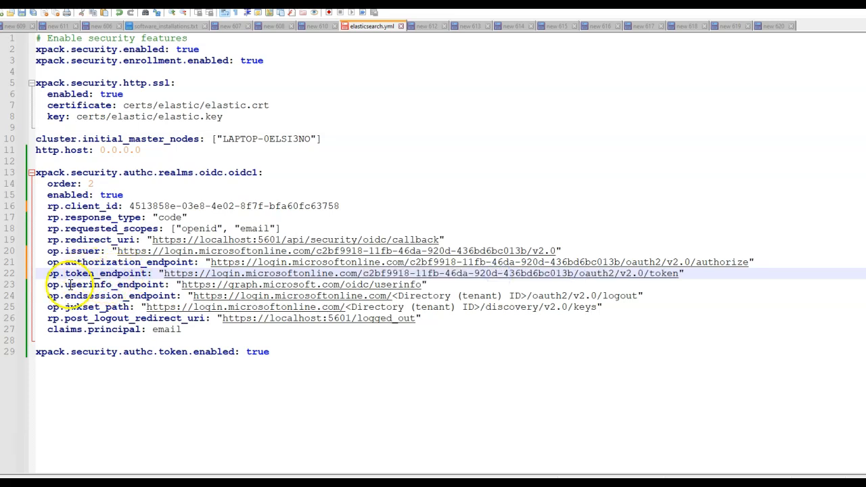
Step: Fill in the directory (tenant) ID in the op.endsession_endpoint and op.jwkset_path URLs
double_click(129, 285)
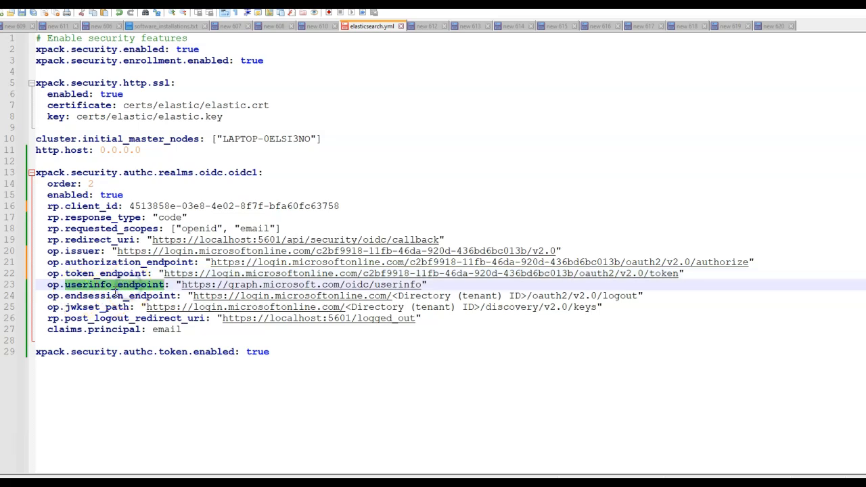
left_click(98, 298)
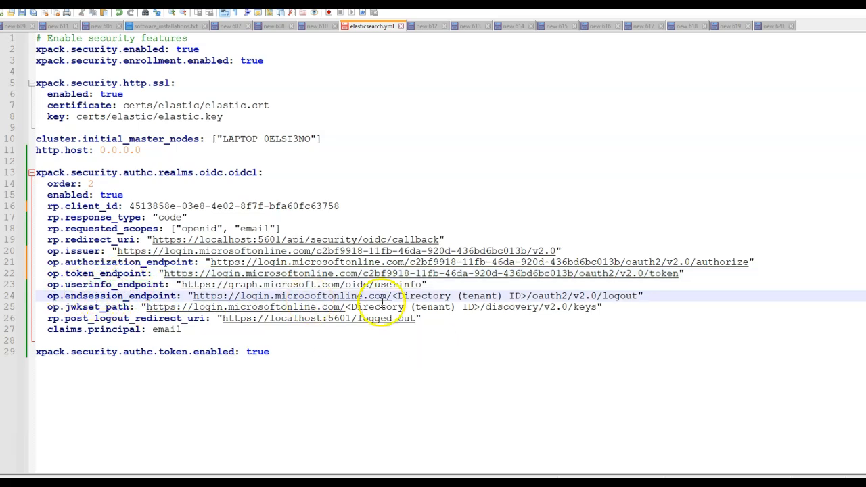
left_click_drag(393, 296, 532, 296)
key("ctrl+v")
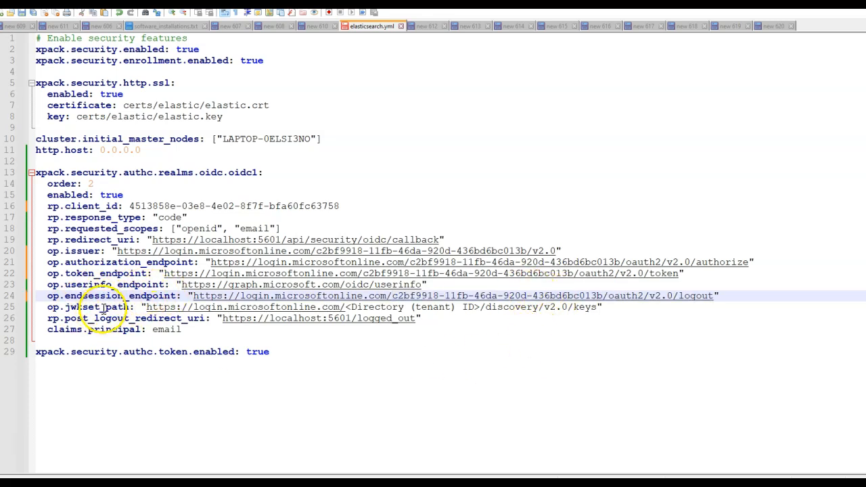
left_click_drag(346, 307, 440, 307)
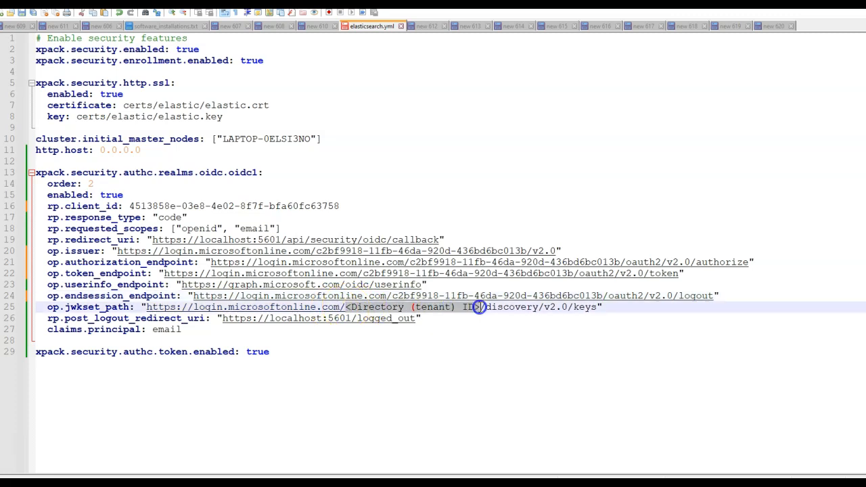
key("ctrl+v")
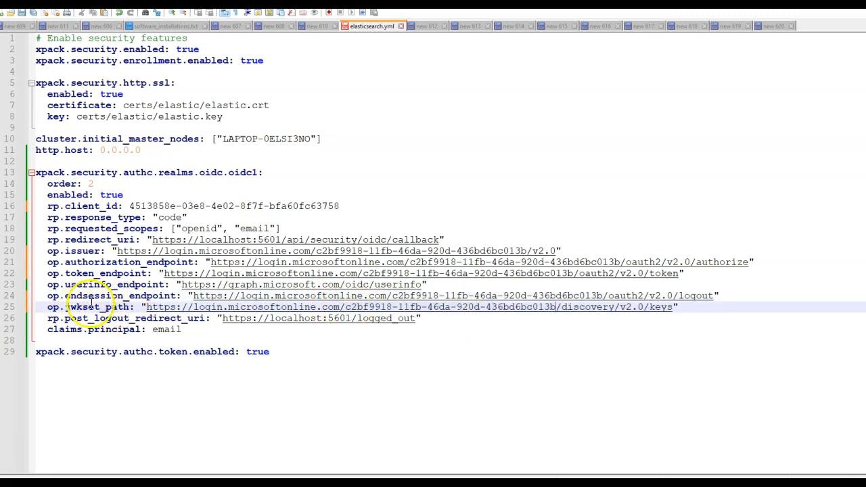
left_click(333, 396)
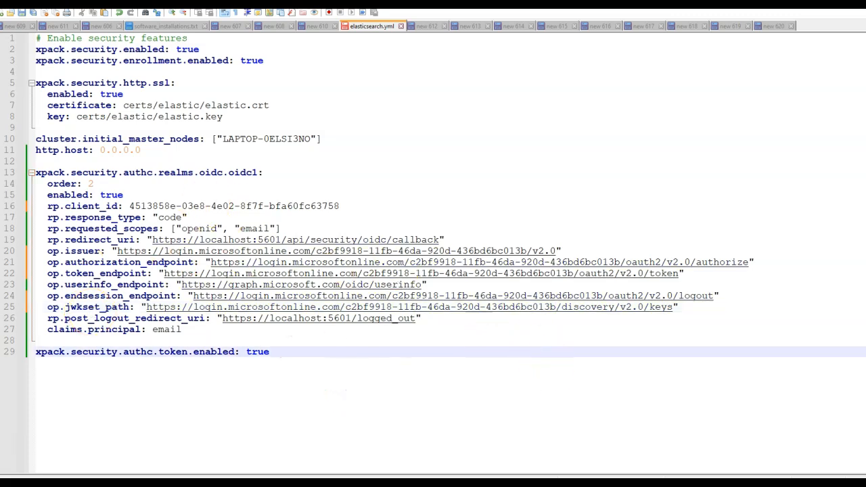
Step: Copy the client_secret setting name from the browser guide and open a command prompt in the elasticsearch-8.15.2 bin folder
key("alt+Tab")
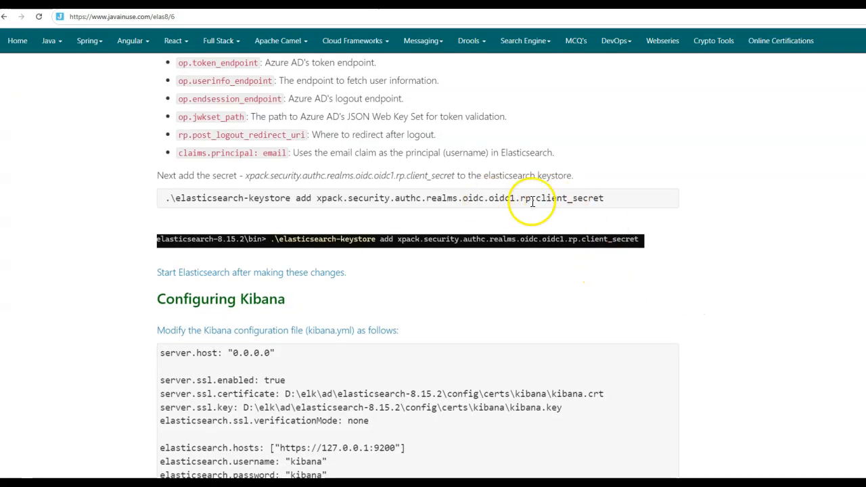
left_click_drag(536, 199, 602, 203)
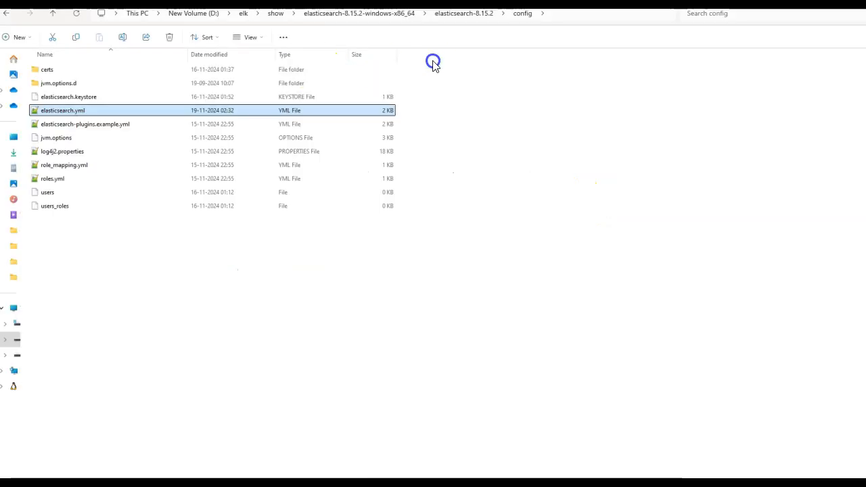
left_click(471, 15)
double_click(60, 93)
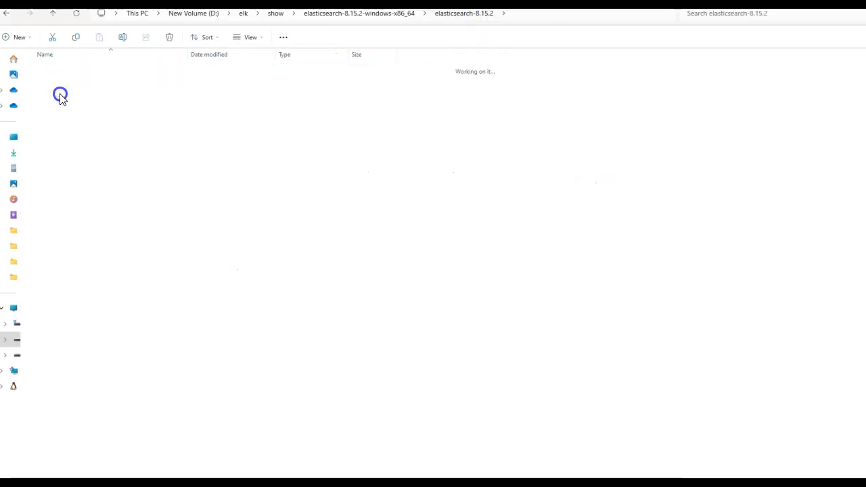
left_click(595, 14)
type("cmd")
key("Return")
Step: List the keystore entries with elasticsearch-keystore list and run elasticsearch-keystore add xpack.security.authc.realms.oidc.oidc1.rp.client_secret
type("elasticsearch")
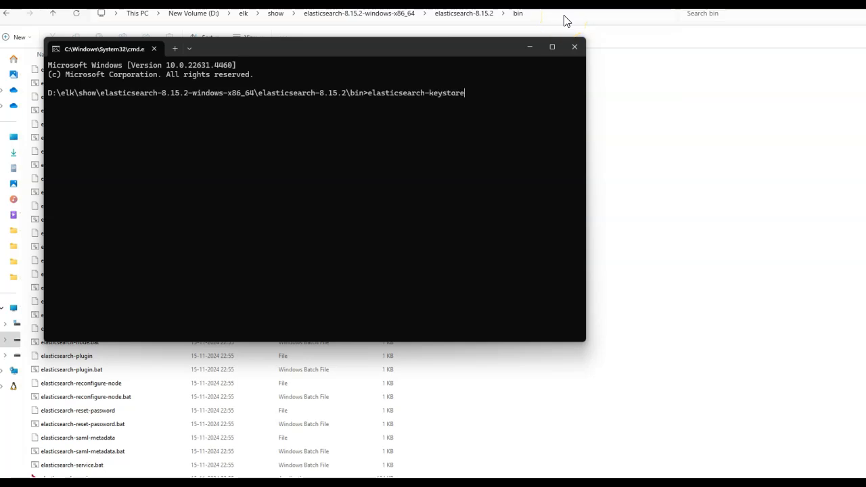
key("Return")
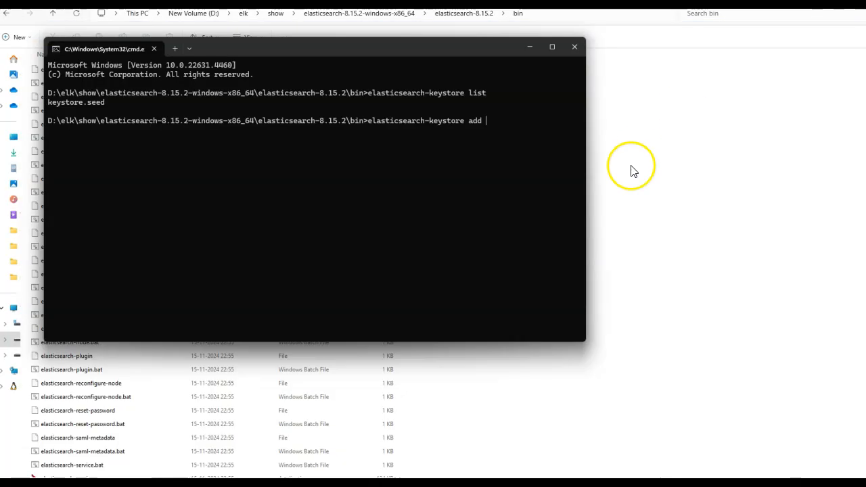
right_click(506, 144)
key("Return")
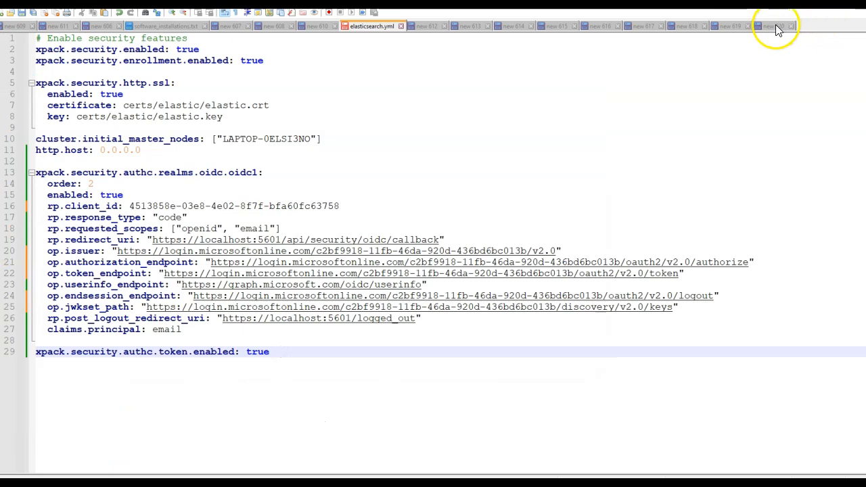
Step: Copy the client secret from the new 620 notes and submit it as the keystore setting's value
left_click(775, 26)
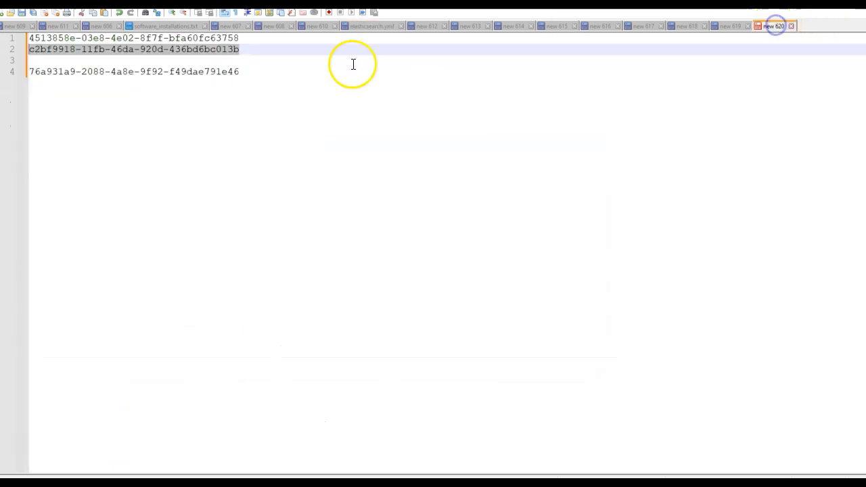
left_click_drag(248, 72, 20, 70)
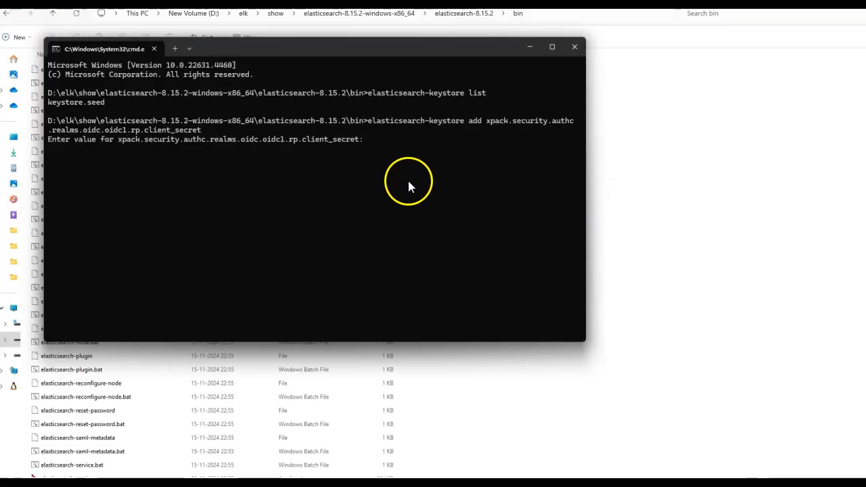
right_click(408, 180)
key("Return")
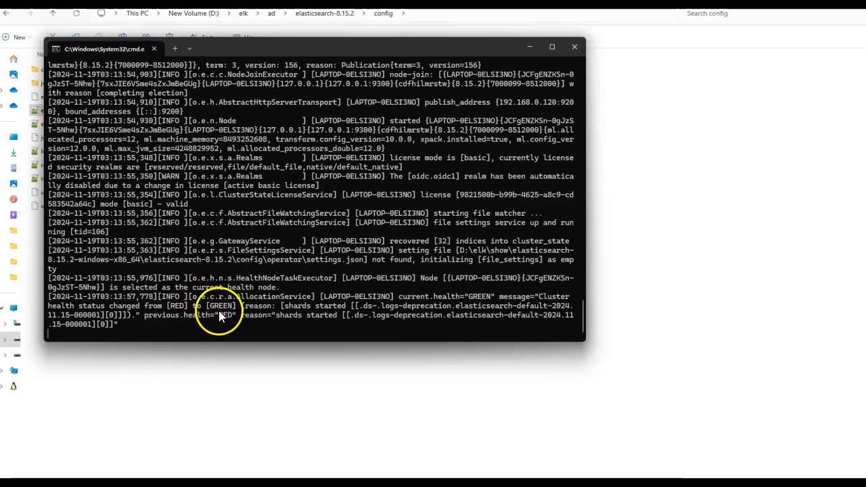
Step: Copy the xpack.security.authc.providers block from the Configuring Kibana section of the browser guide
left_click_drag(207, 306, 237, 309)
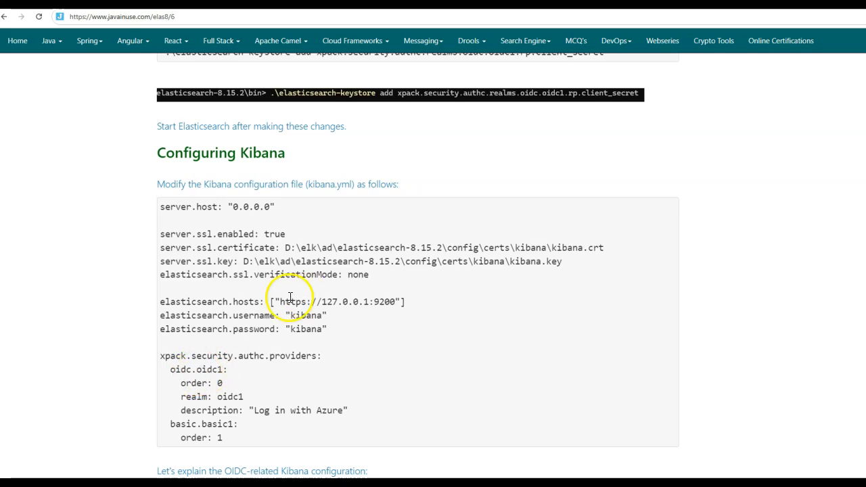
scroll(291, 311, "up", 3)
scroll(298, 329, "up", 7)
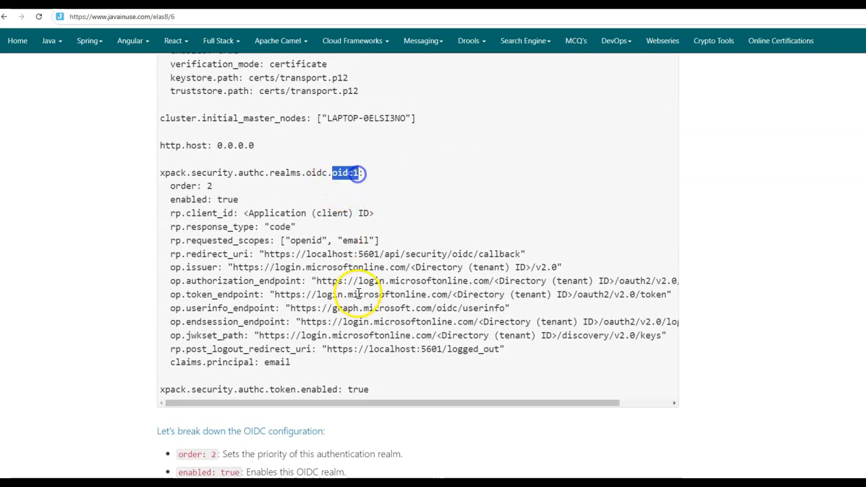
scroll(329, 381, "down", 10)
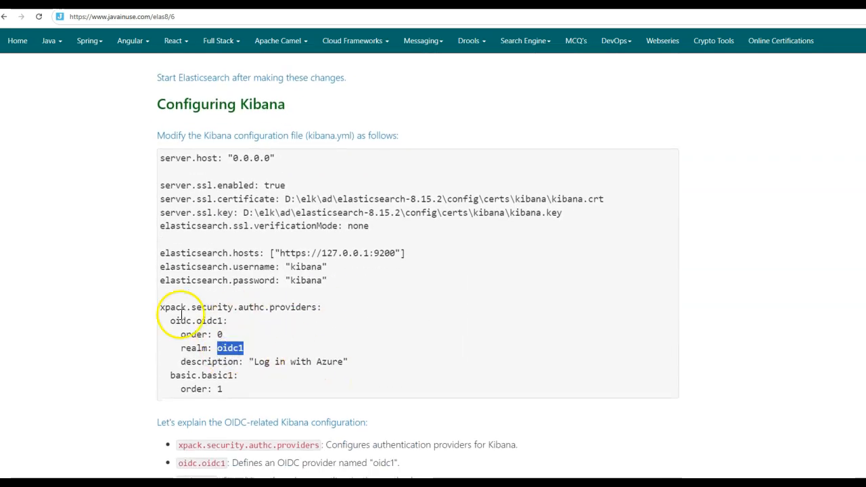
left_click_drag(159, 307, 250, 394)
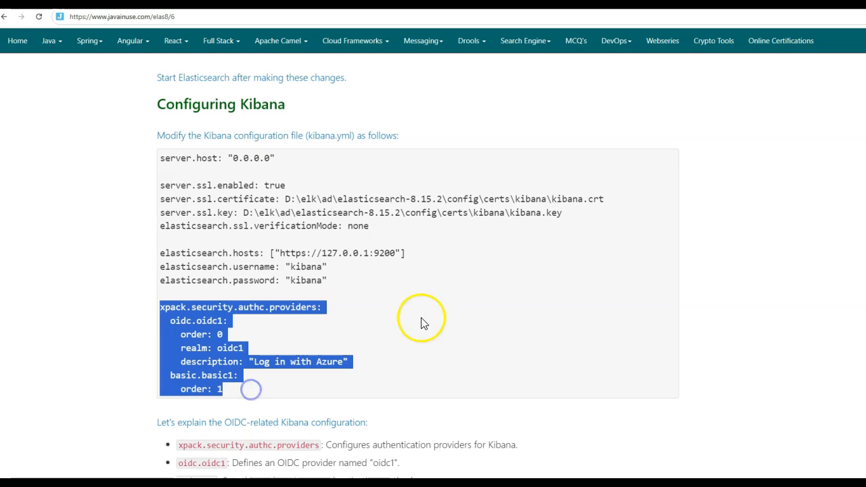
Step: Open kibana.yml from the kibana-8.15.2 config folder for editing
key("alt+Tab")
double_click(84, 85)
left_click(57, 71)
double_click(58, 70)
double_click(60, 83)
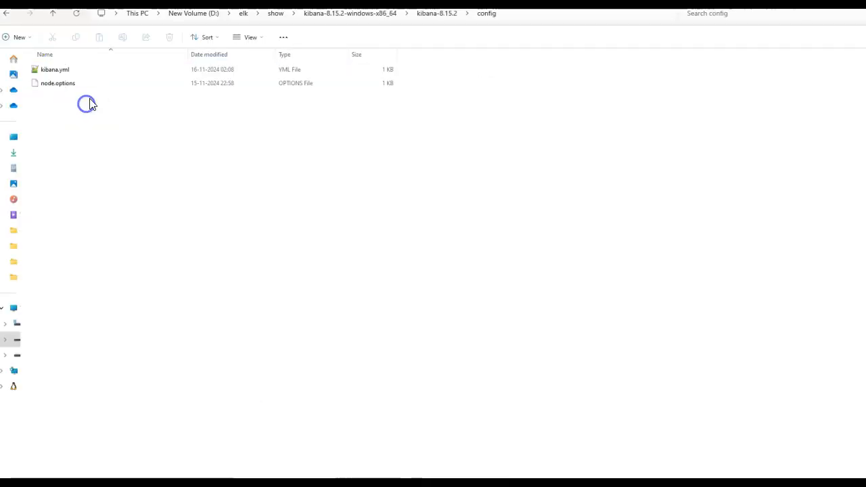
right_click(58, 76)
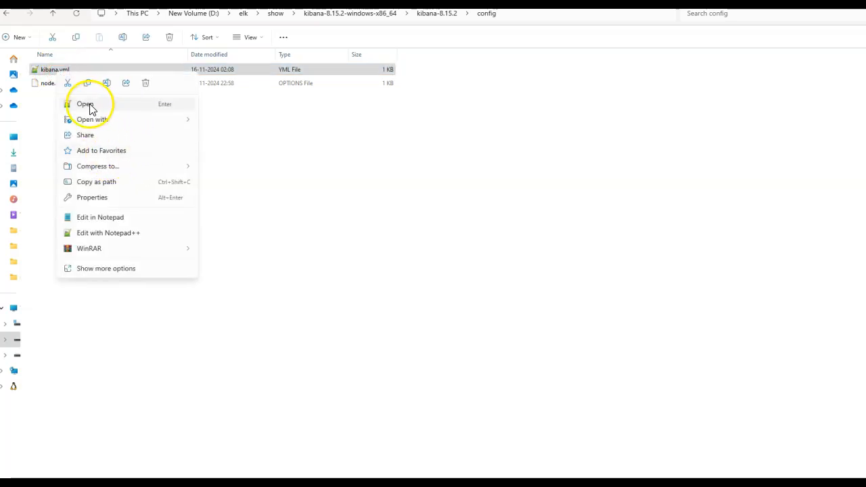
left_click(90, 105)
left_click(243, 116)
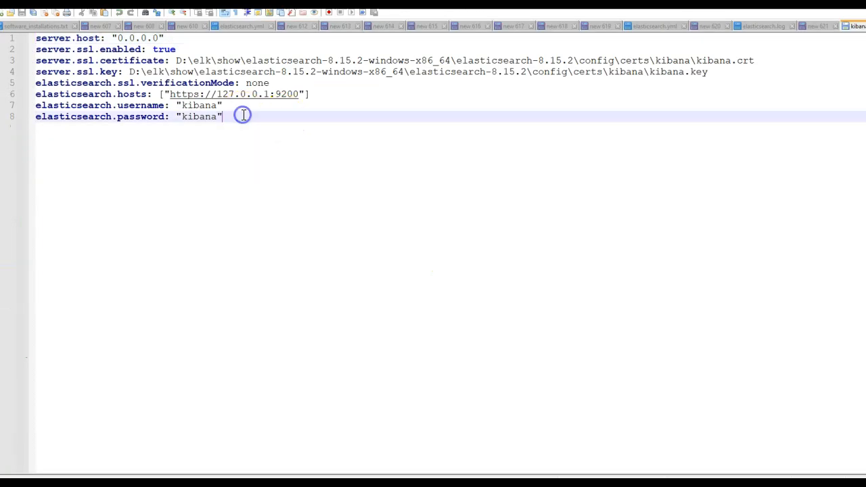
Step: Paste the xpack.security.authc.providers block below the elasticsearch.password line of kibana.yml and save the file
key("Return")
key("Return")
key("Return")
key("ctrl+v")
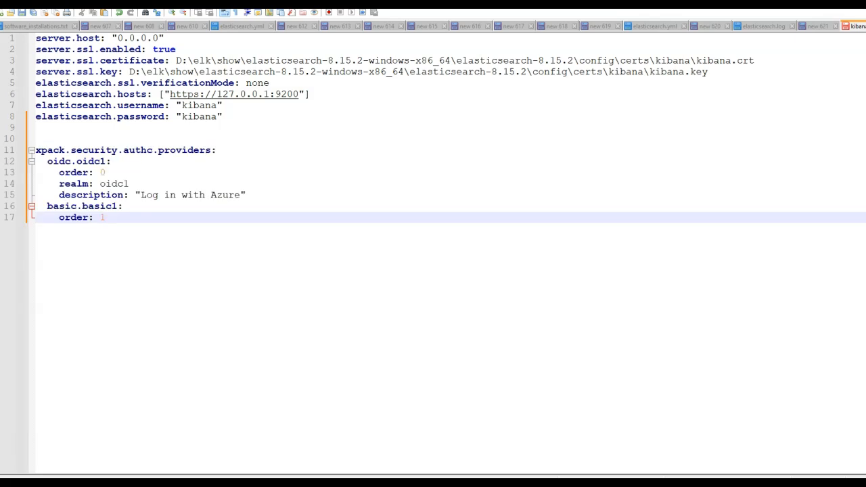
key("ctrl+s")
Step: Open a command prompt in the kibana-8.15.2 bin folder and start Kibana
key("alt+Tab")
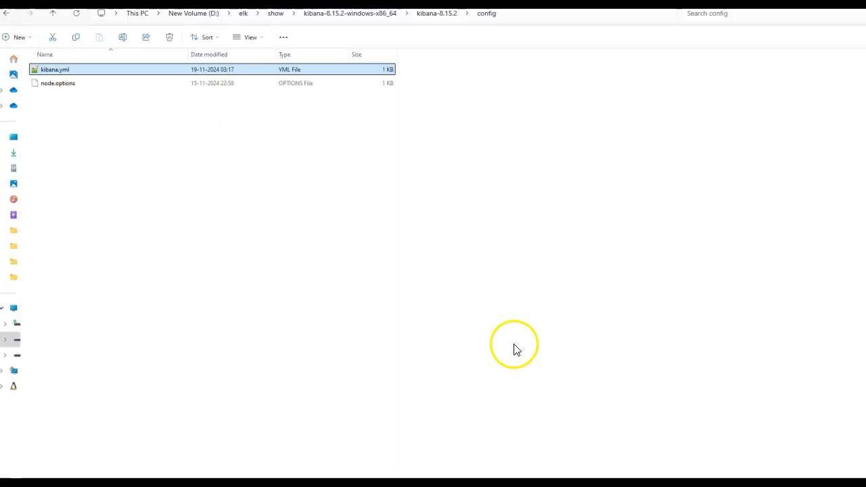
left_click(441, 13)
double_click(68, 70)
left_click(523, 14)
type("cmd")
key("Return")
type("ki")
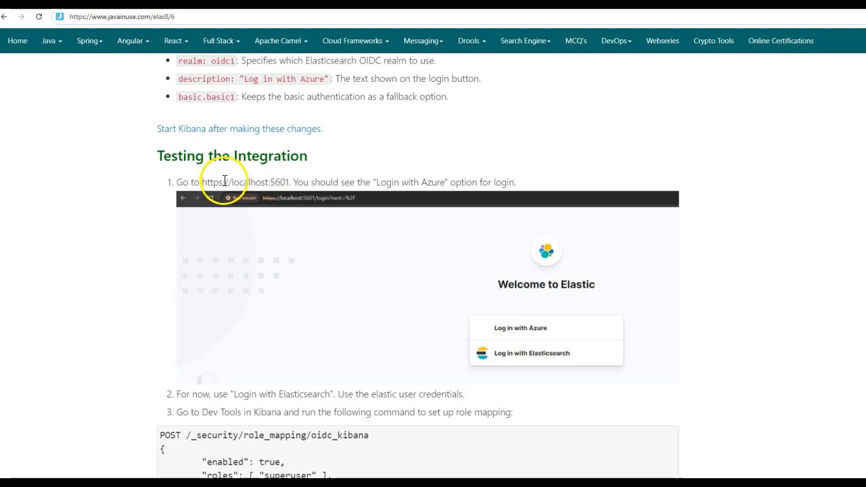
left_click_drag(201, 182, 263, 187)
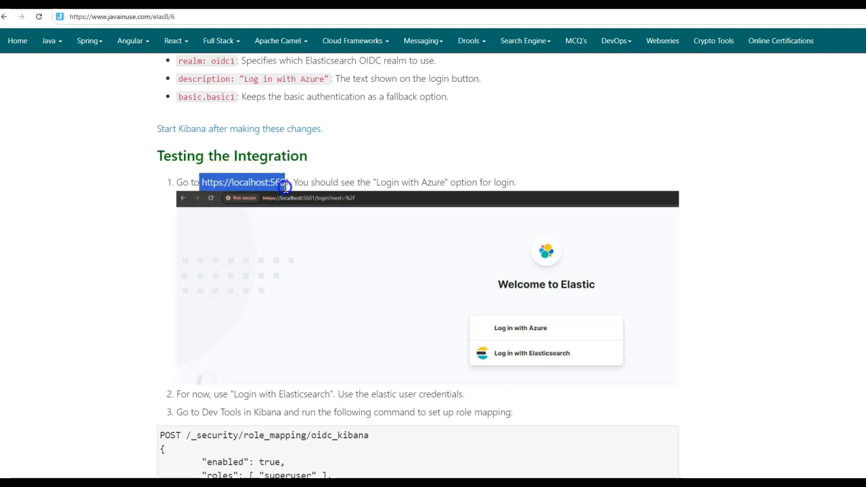
right_click(264, 183)
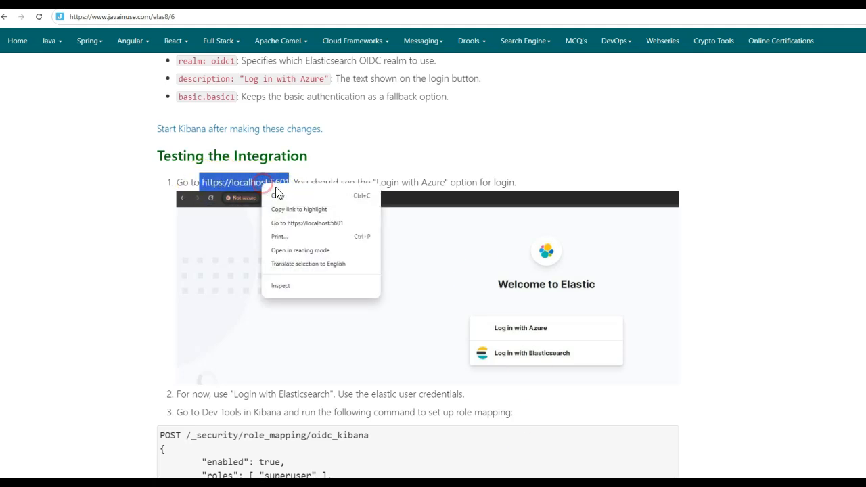
left_click(316, 223)
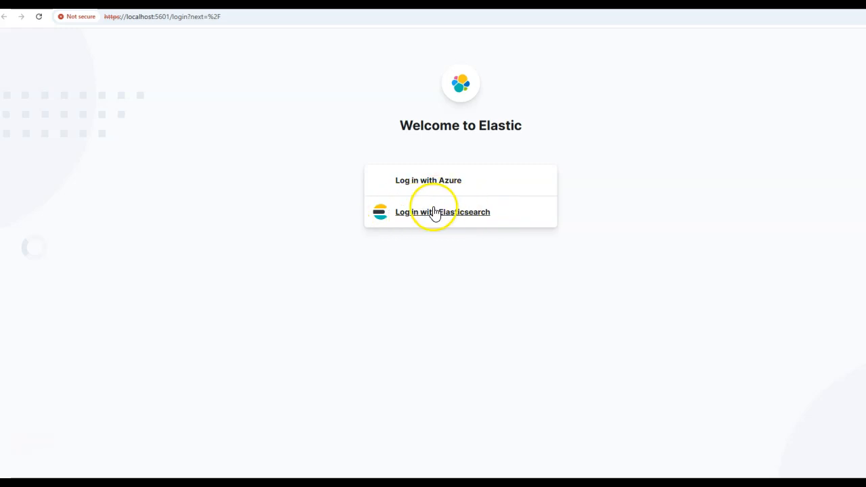
left_click(438, 216)
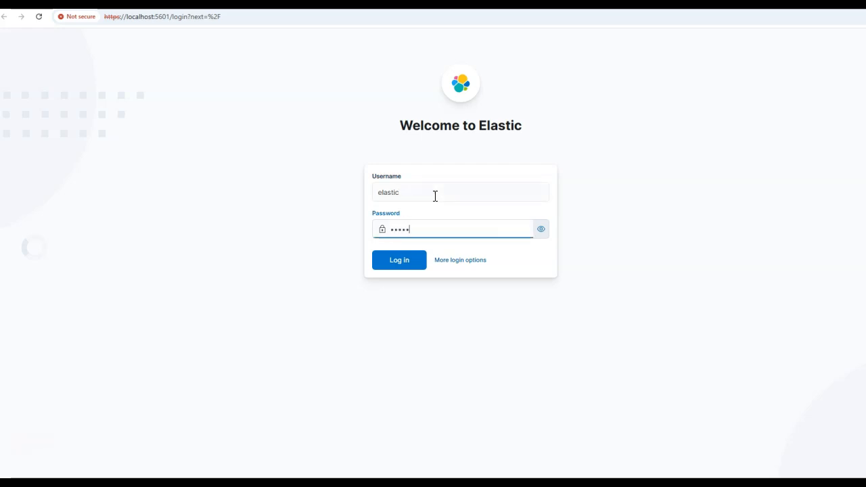
left_click(415, 260)
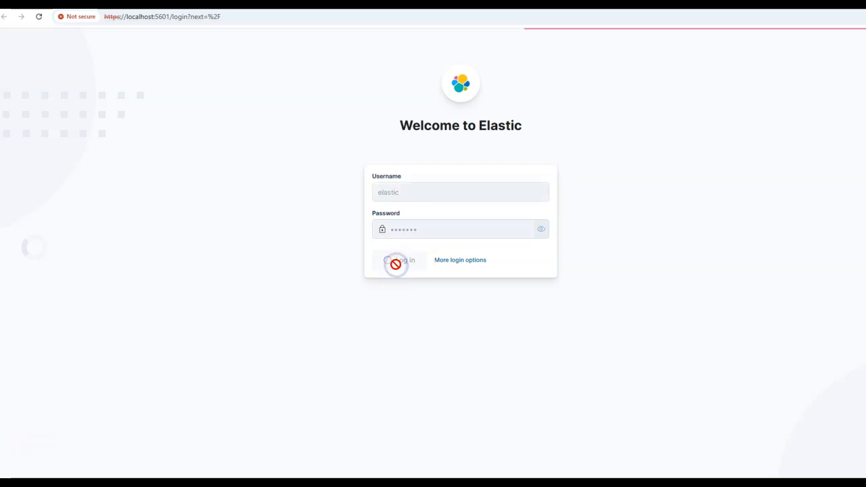
Step: Open the Kibana Dev Tools console and copy the oidc_kibana role mapping request from the guide
scroll(68, 313, "down", 5)
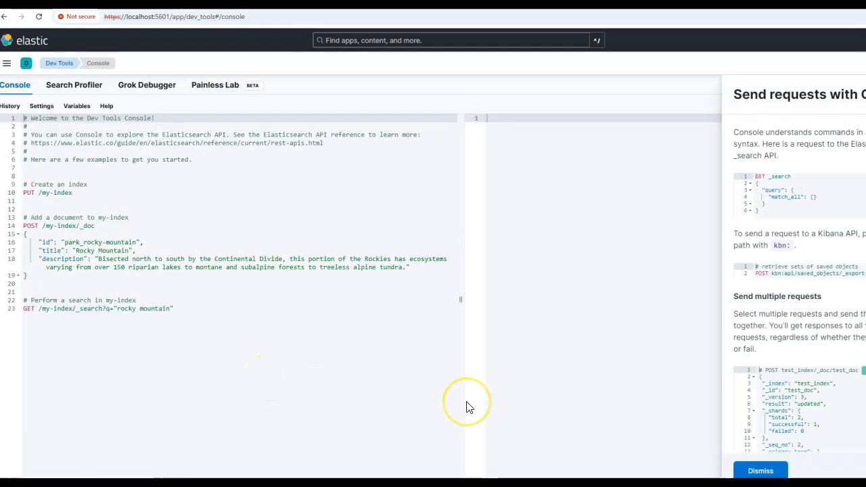
key("alt+Tab")
scroll(223, 352, "down", 2)
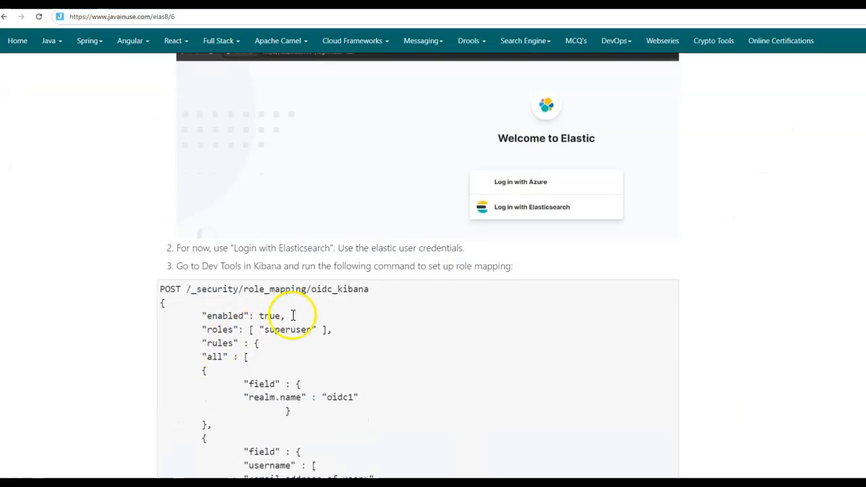
left_click_drag(160, 289, 259, 434)
scroll(262, 380, "down", 1)
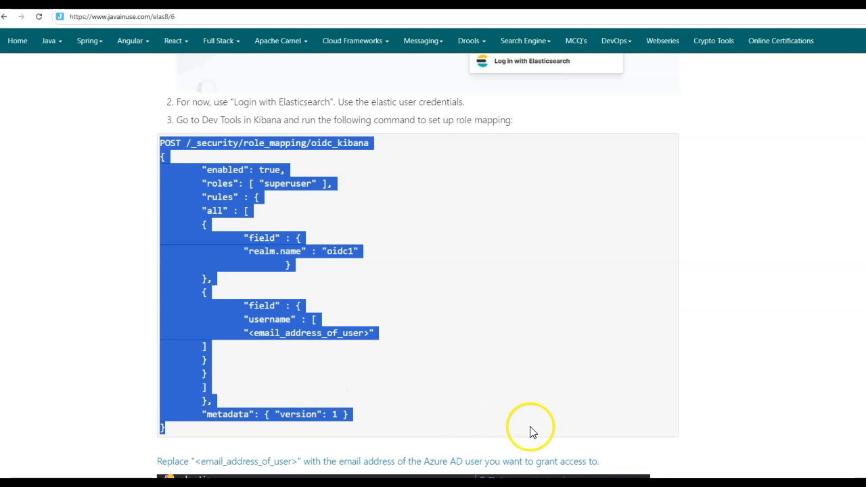
Step: Replace all the sample requests in the Dev Tools console with the copied POST /_security/role_mapping/oidc_kibana request
key("ctrl+Tab")
left_click(128, 219)
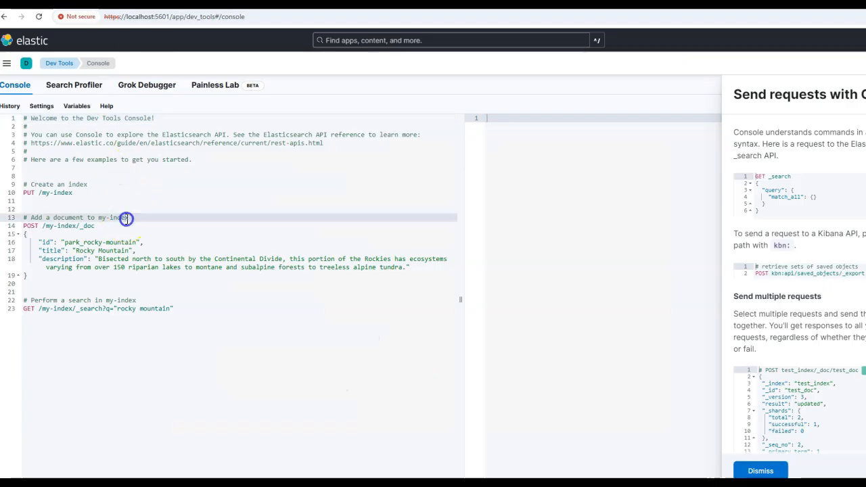
key("ctrl+a")
key("ctrl+v")
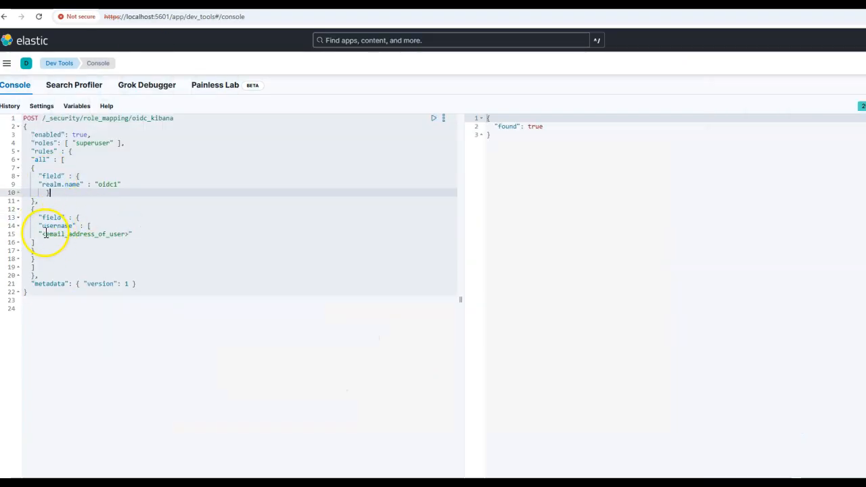
Step: Replace the <email_address_of_user> placeholder with the Azure user's email address and send the role mapping request
left_click(43, 234)
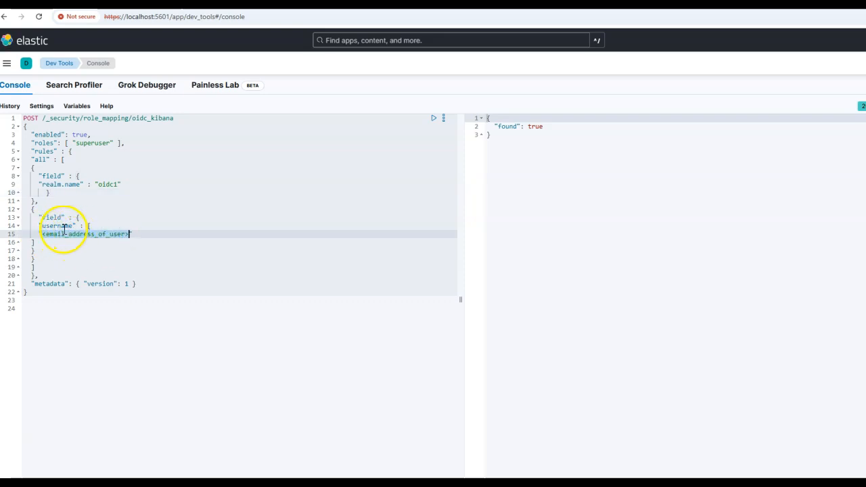
type("r")
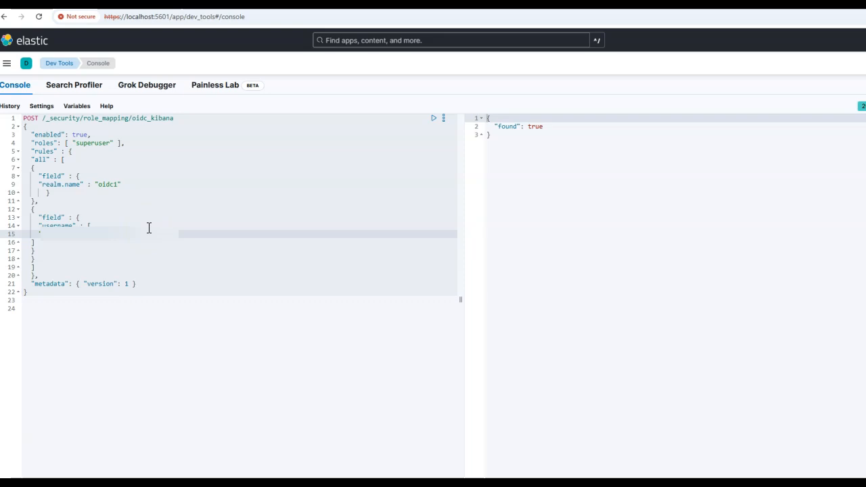
left_click(434, 120)
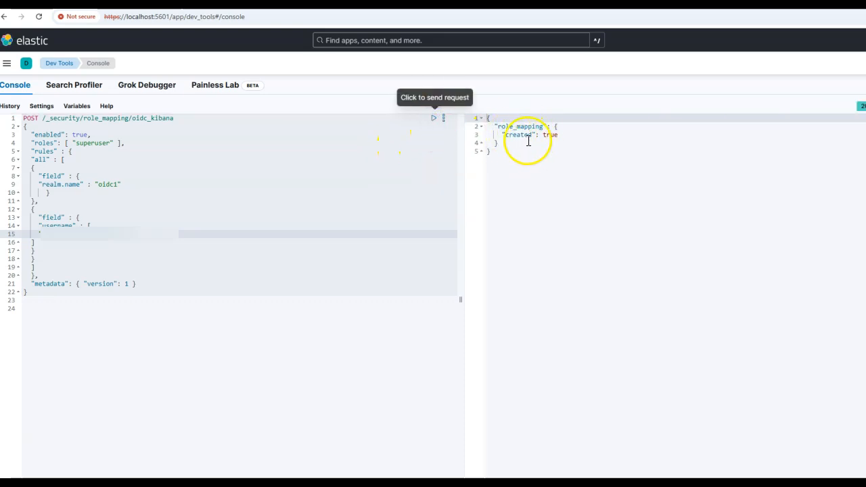
left_click(51, 162)
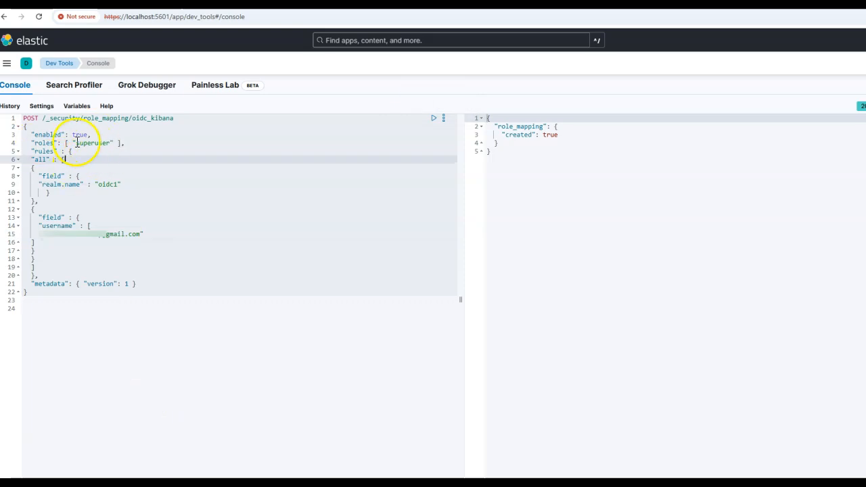
left_click(83, 143)
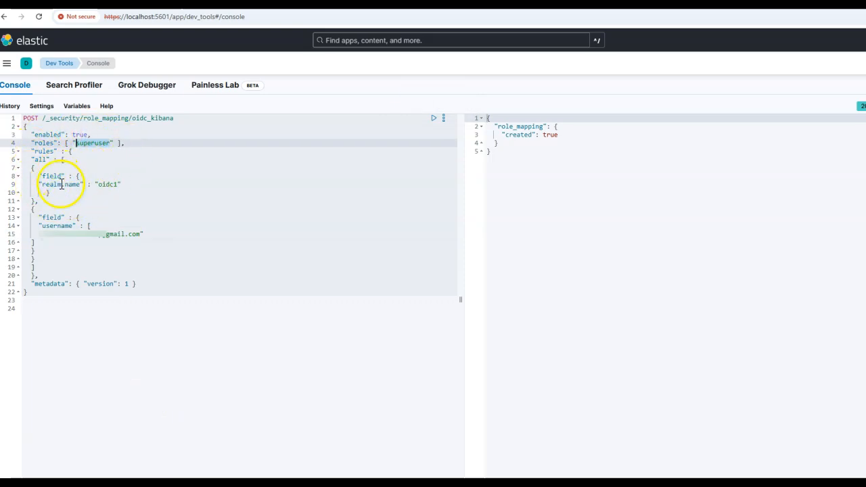
double_click(107, 185)
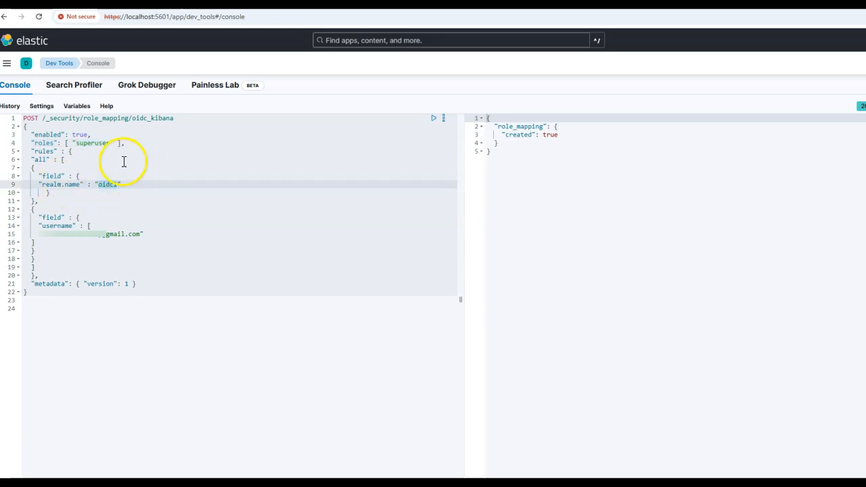
left_click(42, 234)
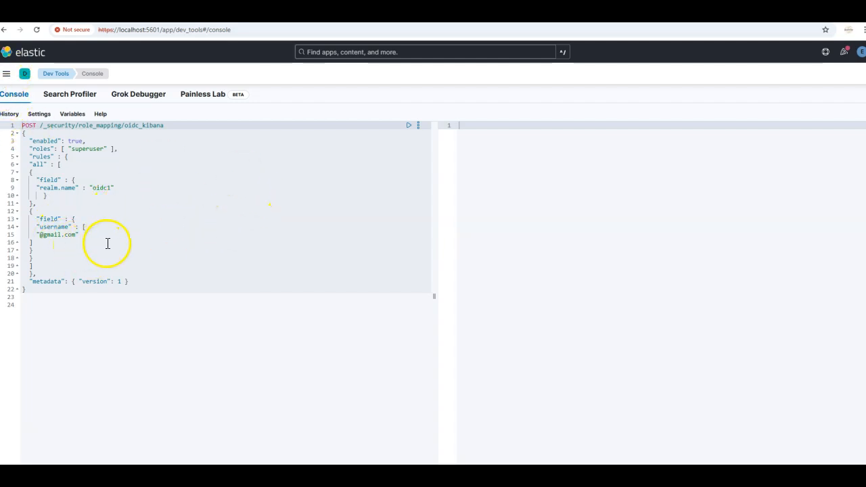
Step: Go to License Management in Stack Management and start the 30-day trial license
left_click(6, 73)
scroll(64, 400, "down", 5)
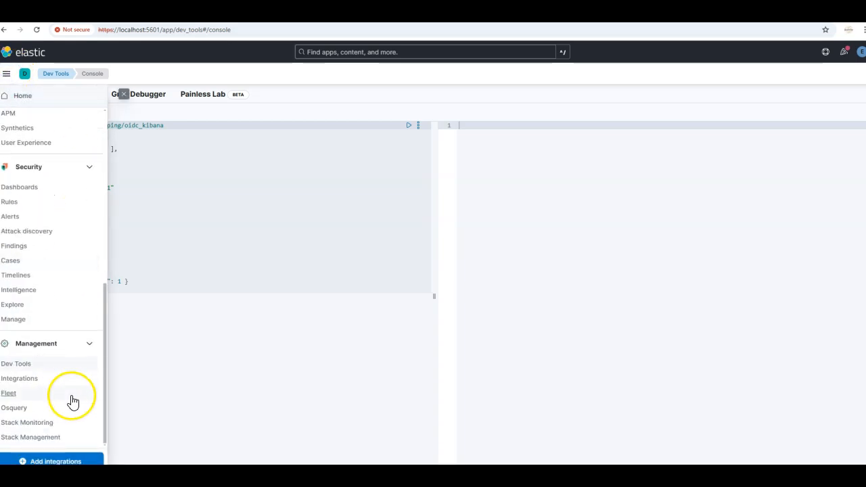
left_click(52, 438)
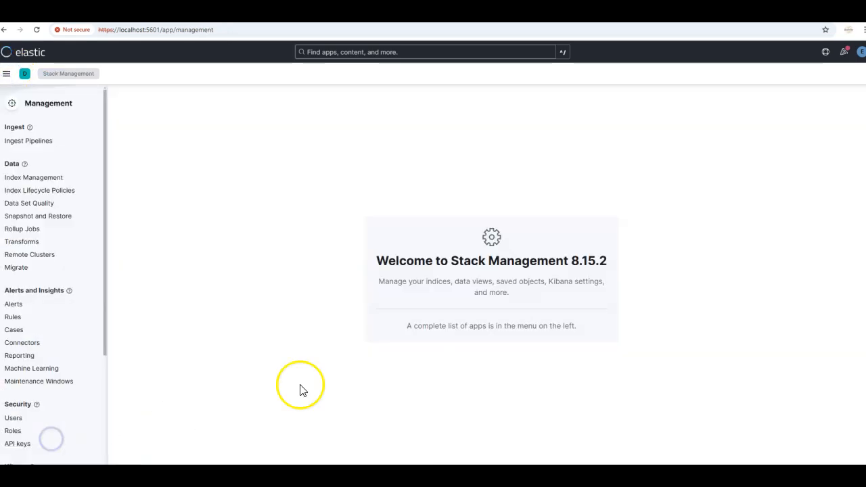
scroll(64, 397, "down", 3)
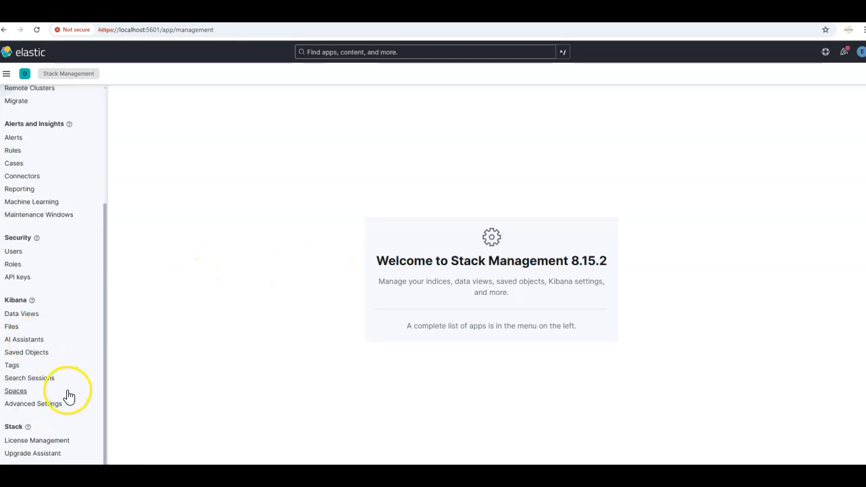
left_click(51, 443)
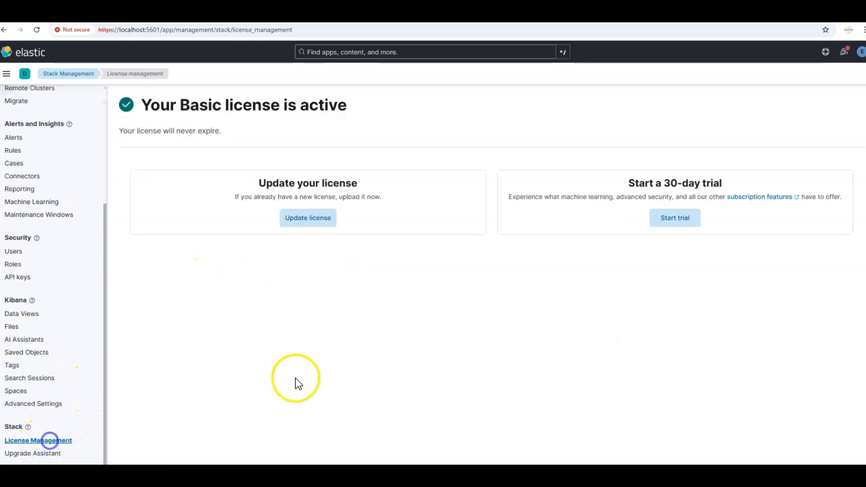
left_click(675, 218)
left_click(574, 328)
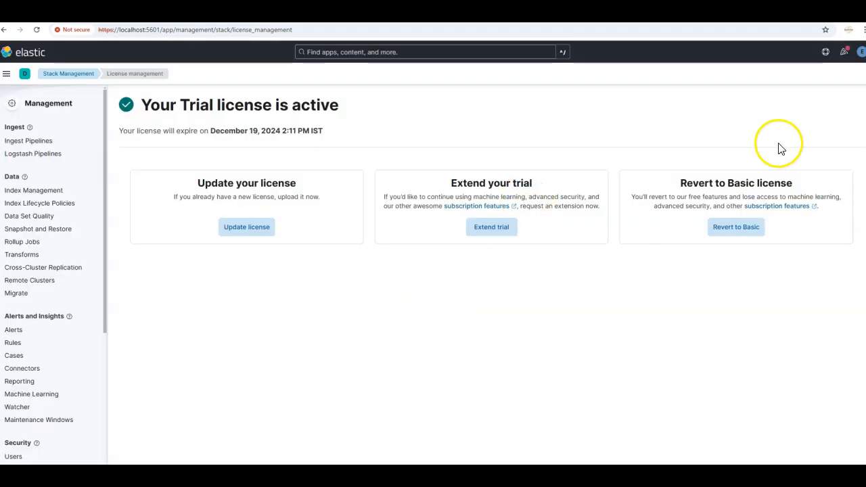
Step: Log out of Kibana and choose Log in with Azure on the Elastic welcome page
left_click(861, 54)
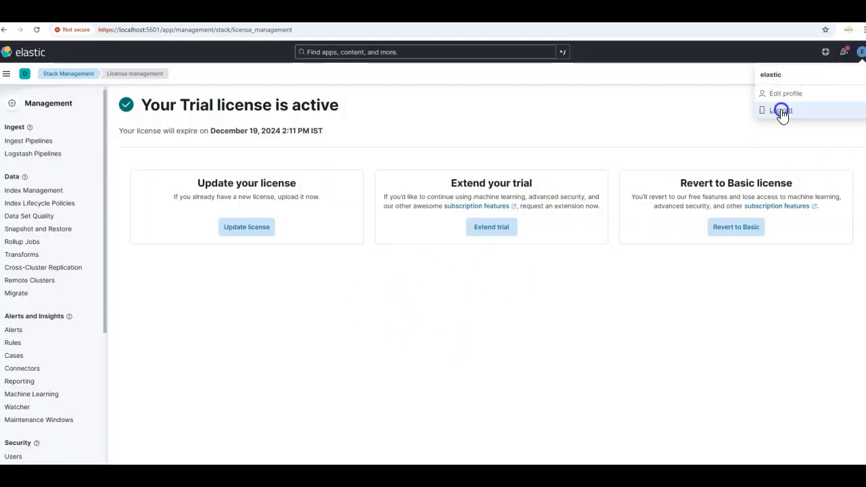
left_click(783, 110)
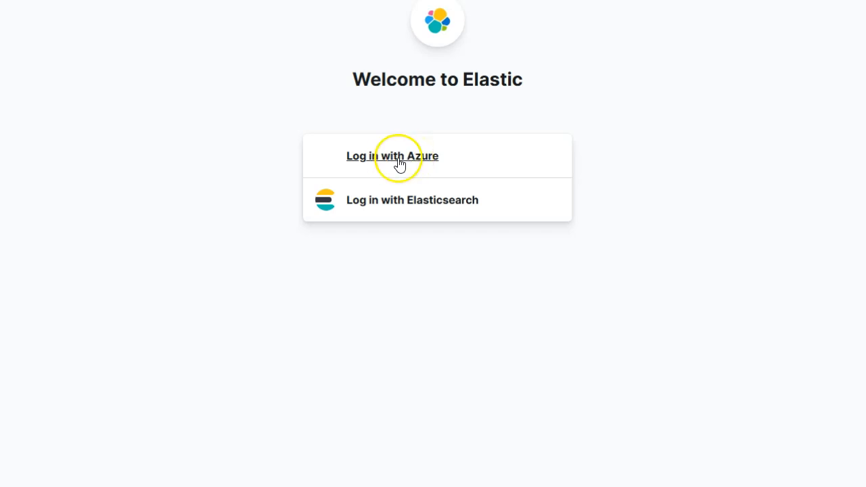
left_click(422, 163)
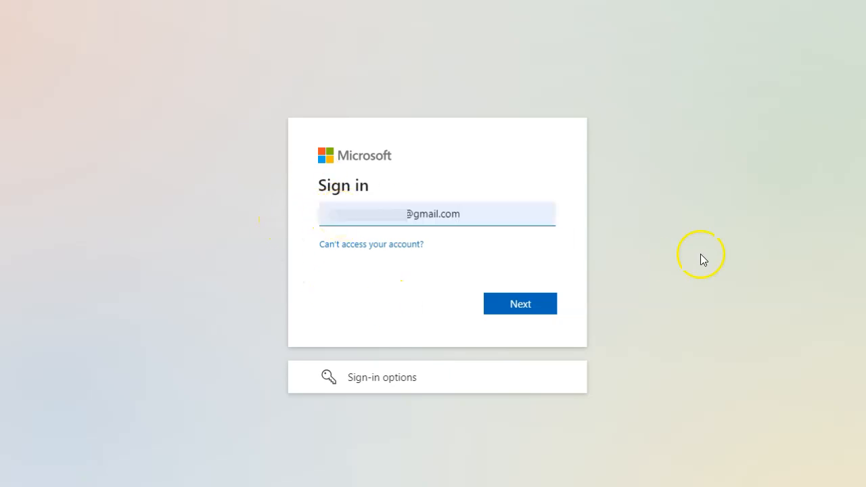
Step: Sign in to Microsoft with the user's email address and account password, and complete the identity verification by email
left_click(530, 310)
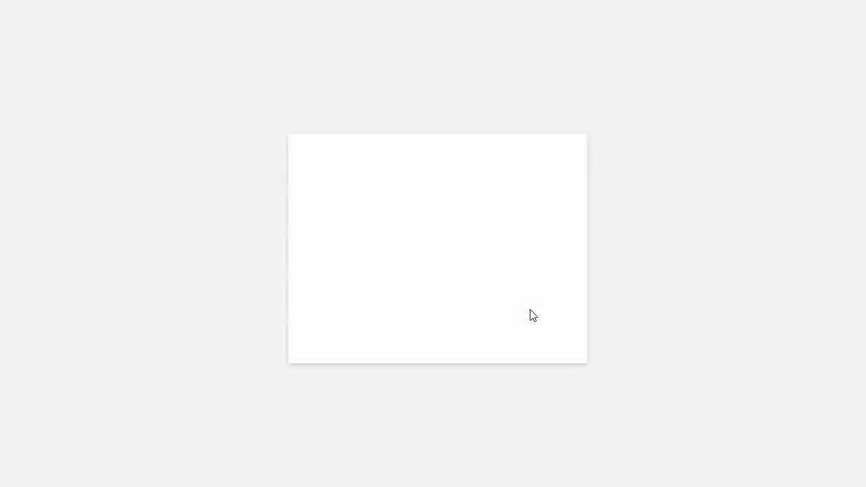
left_click(348, 244)
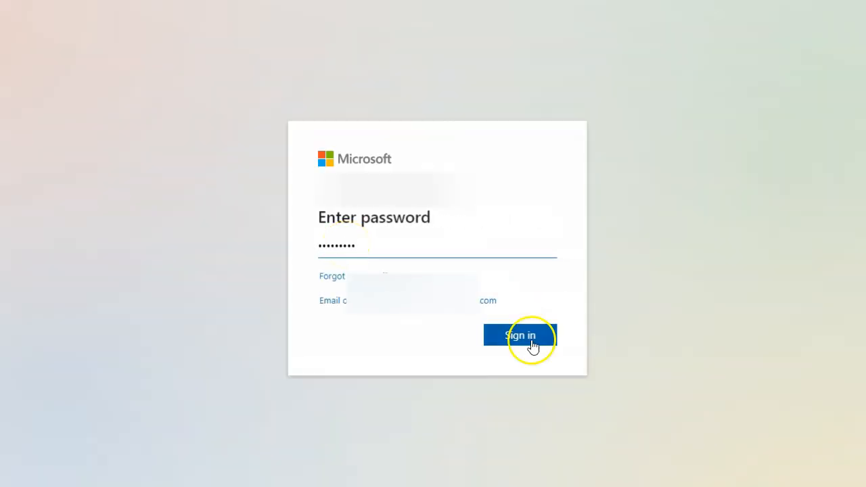
left_click(532, 339)
left_click(527, 329)
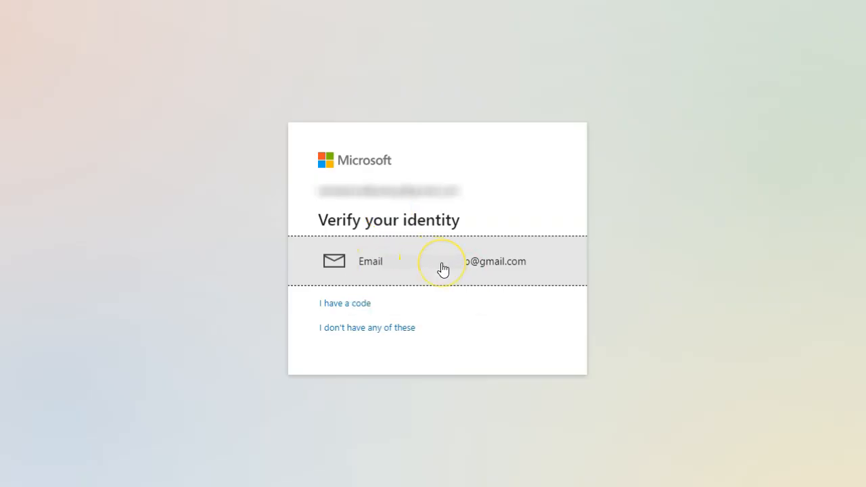
left_click(444, 269)
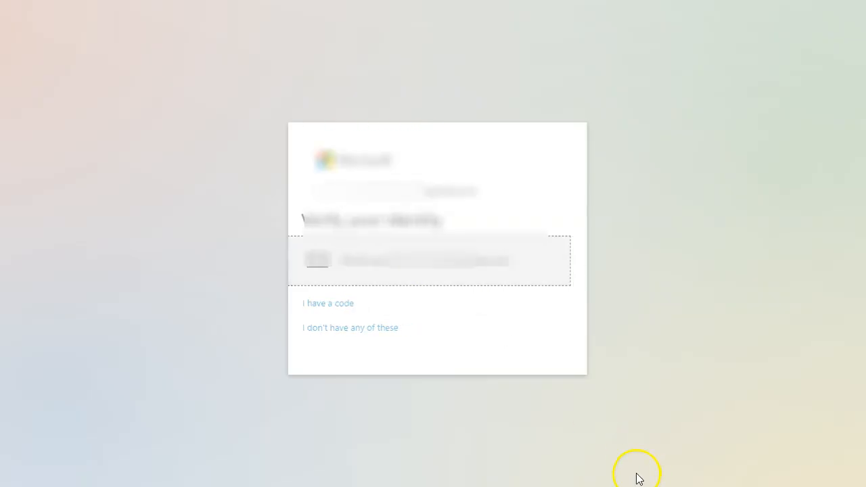
left_click(517, 357)
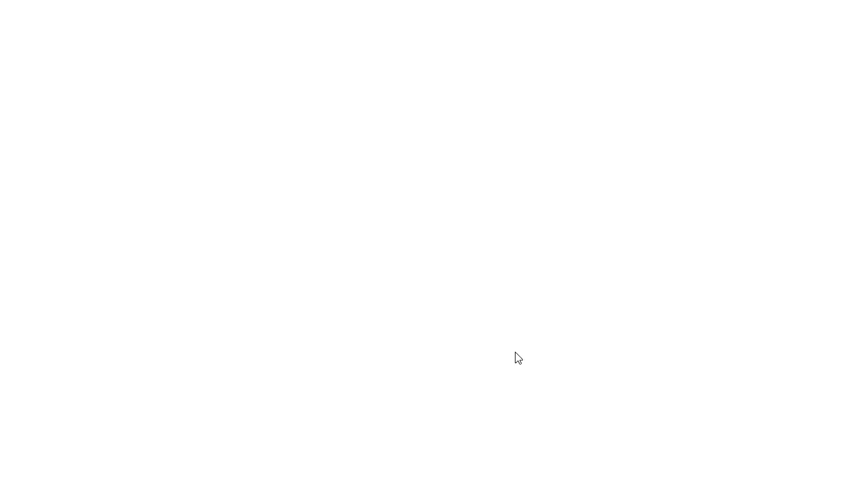